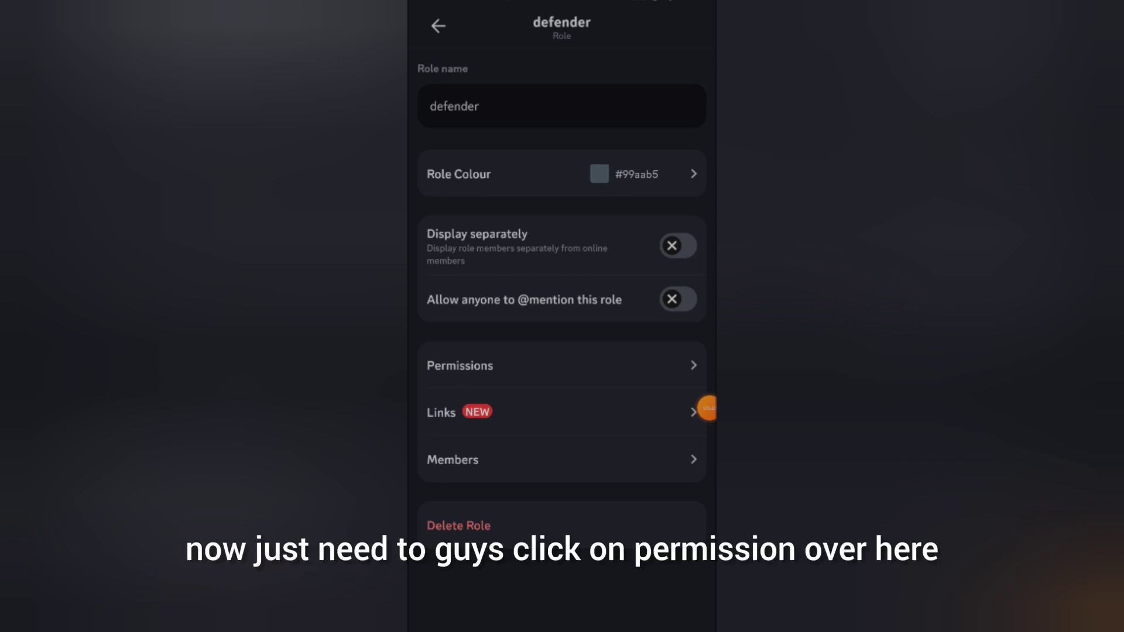
Switch off Create Expressions and switch on Use Soundboard in the defender role's permissions.
click(545, 366)
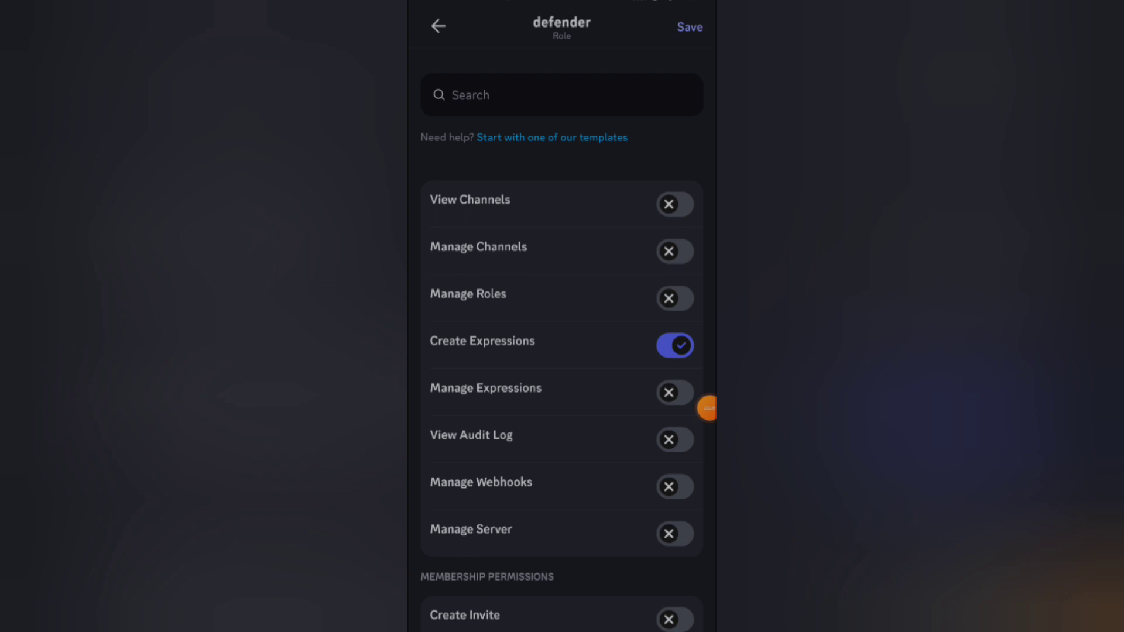
click(675, 345)
scroll(562, 351, down, 10)
scroll(563, 351, down, 10)
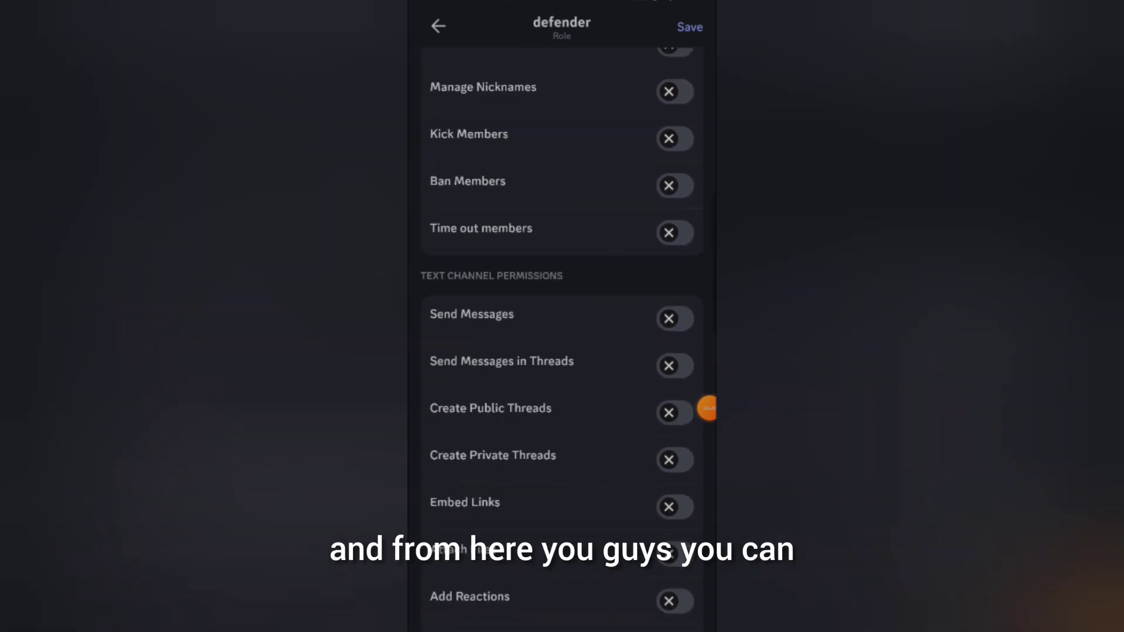
scroll(562, 352, down, 8)
scroll(562, 351, down, 6)
scroll(563, 352, down, 10)
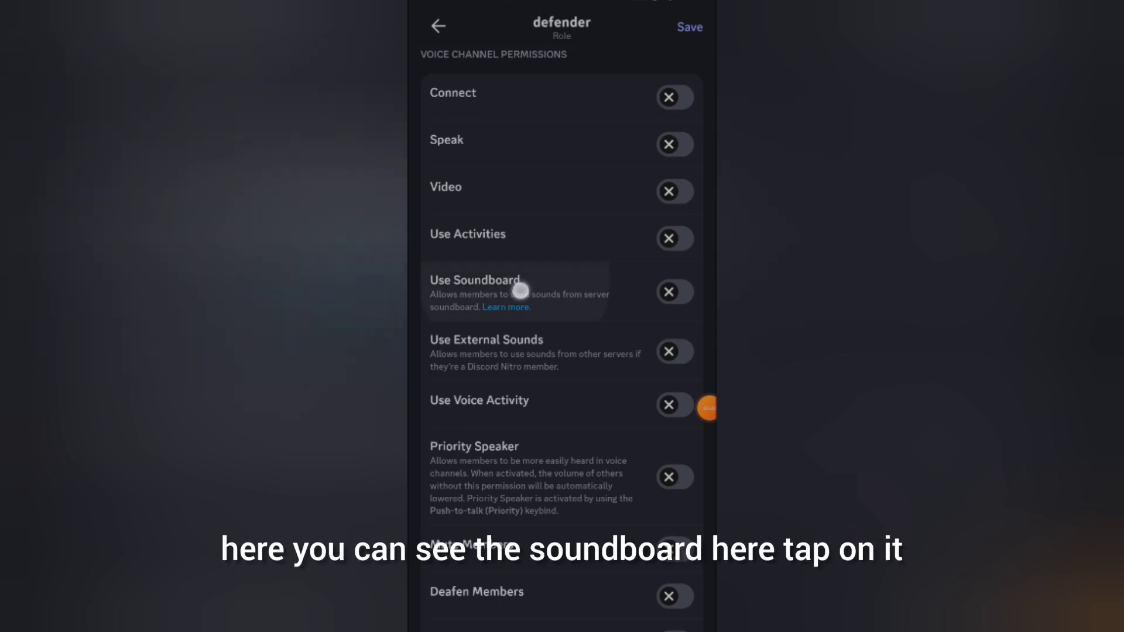
scroll(562, 289, up, 1)
click(674, 314)
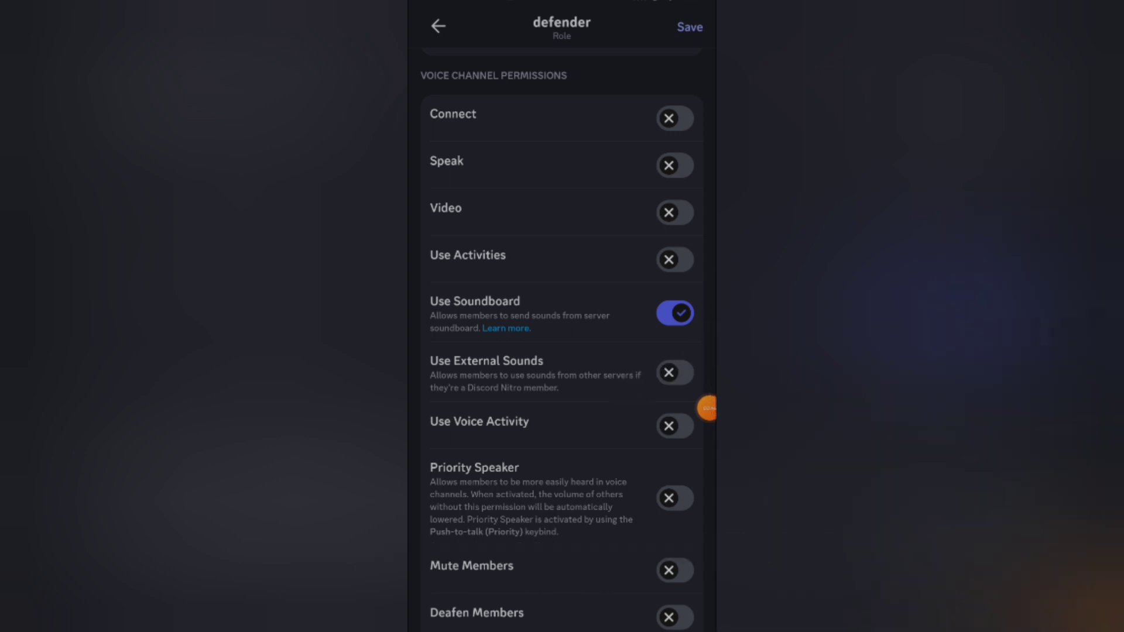
key(Escape)
Save the defender role's permission changes and leave Server Settings.
click(438, 26)
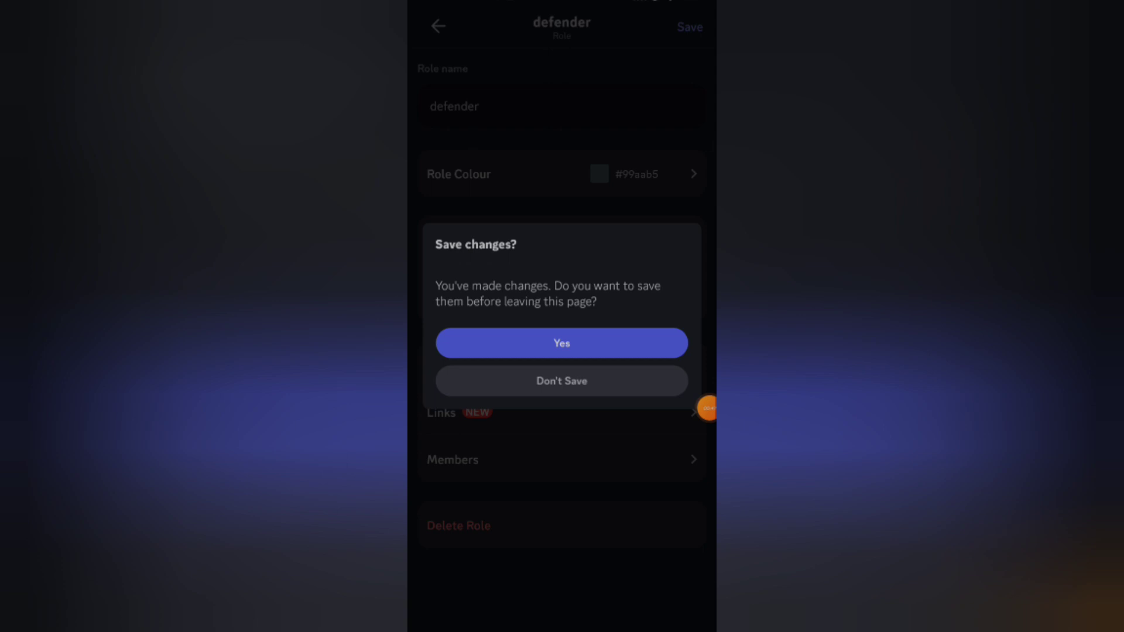
click(562, 342)
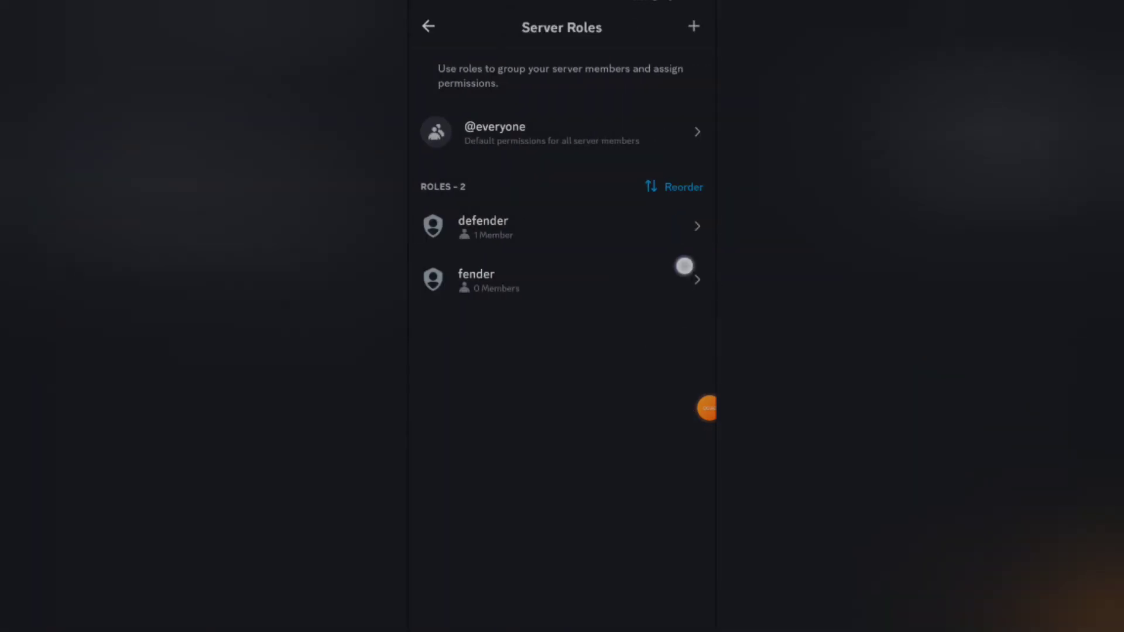
click(428, 27)
scroll(633, 213, up, 5)
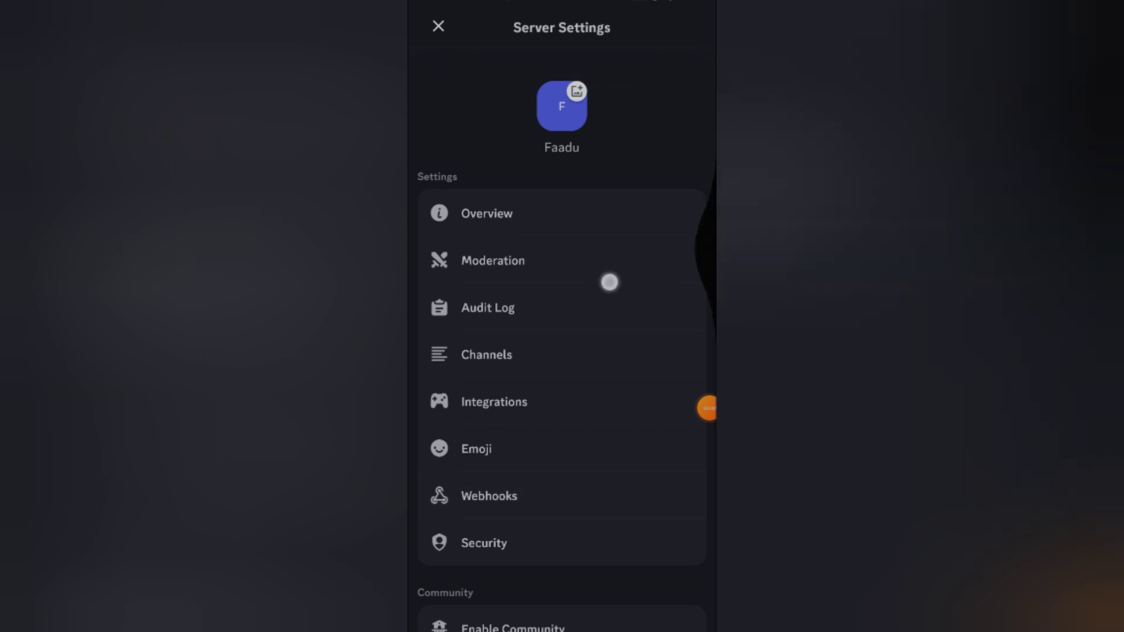
click(438, 26)
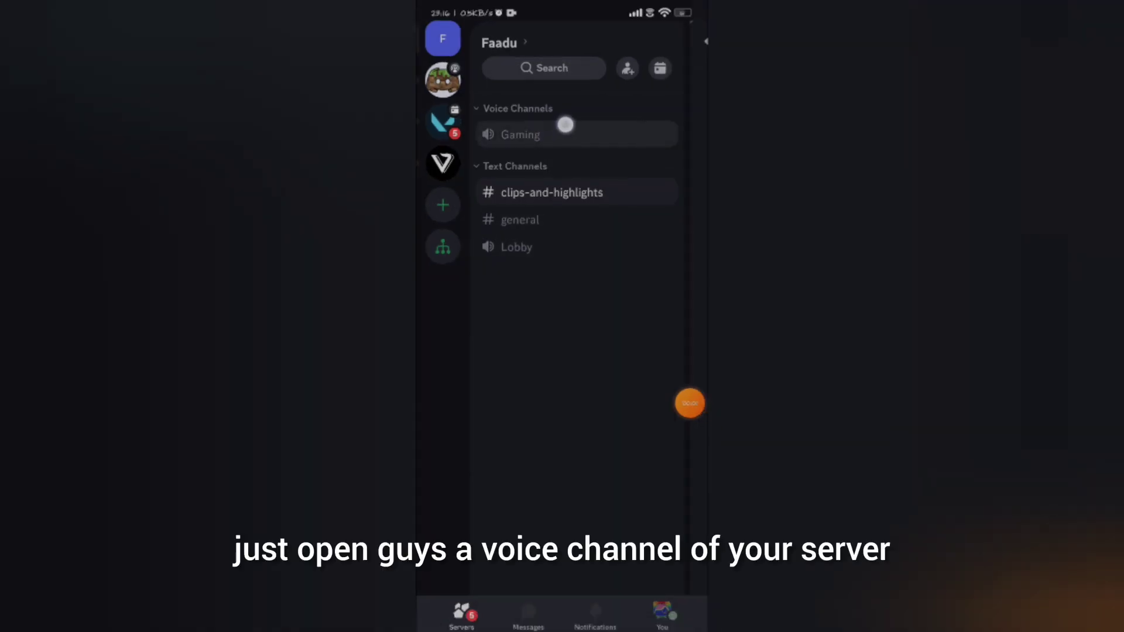
Join the Gaming voice channel and bring up the call's Soundboard.
click(562, 135)
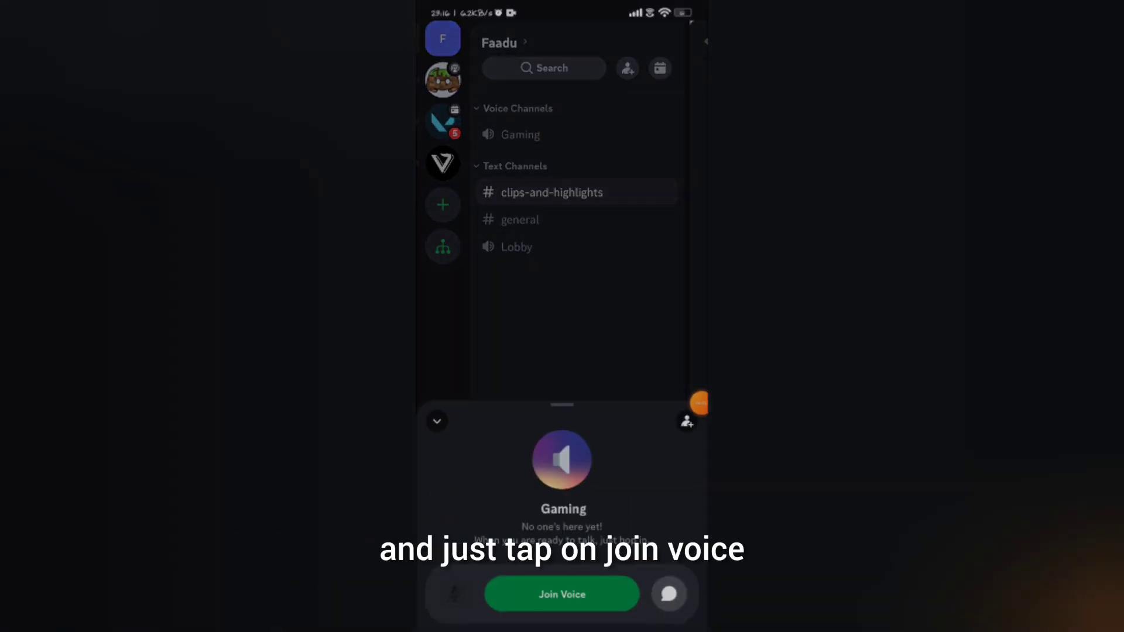
click(563, 595)
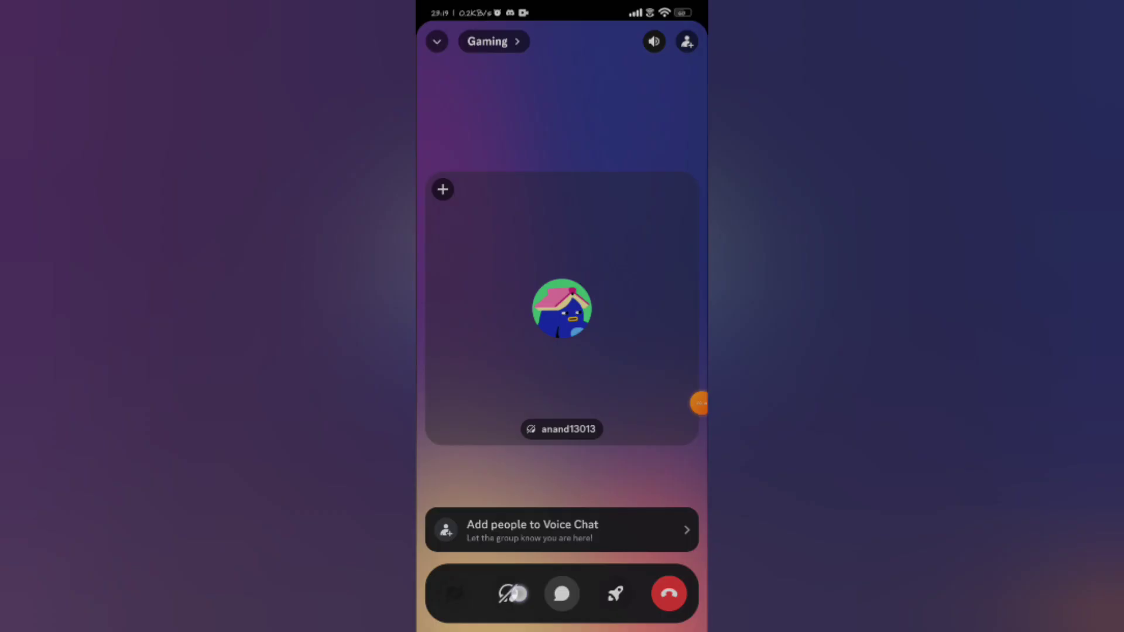
drag(520, 587, 521, 176)
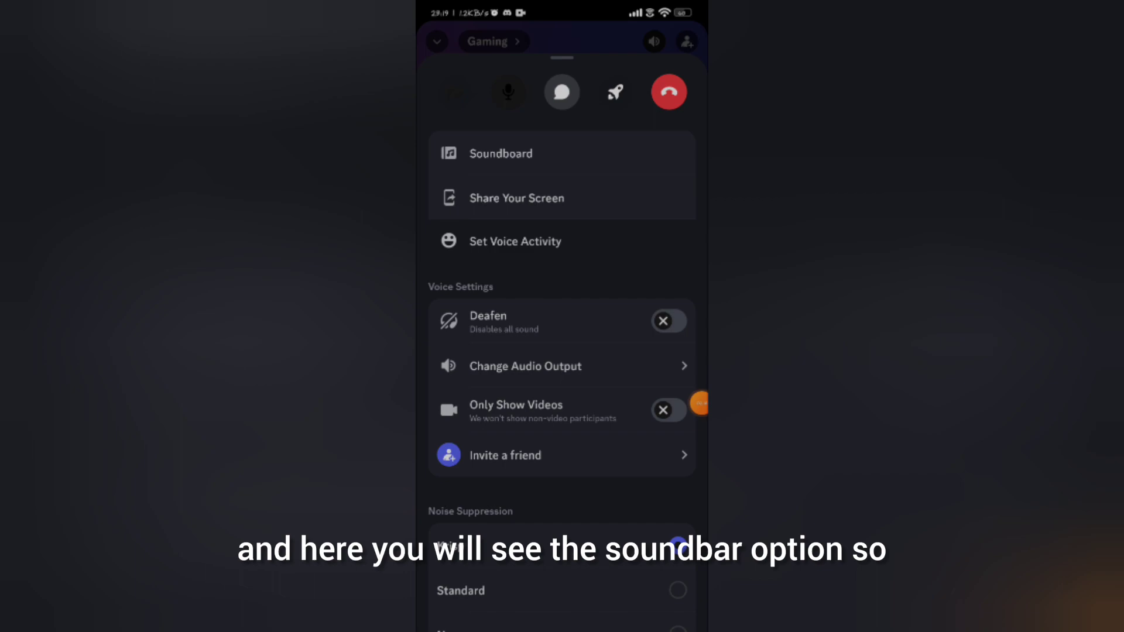
click(500, 153)
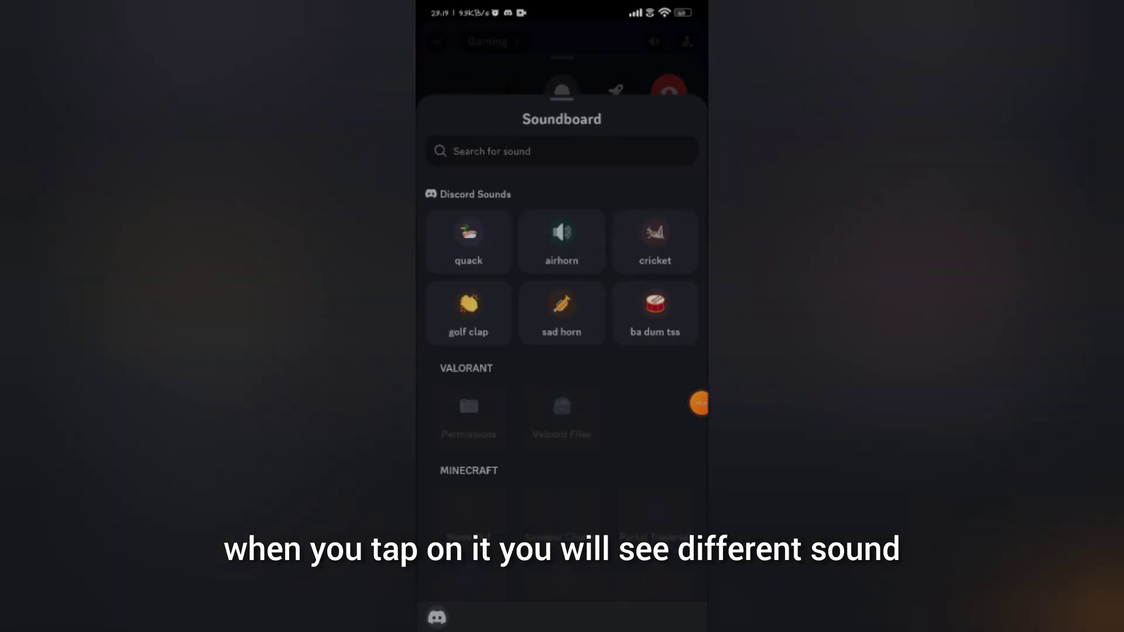
Play the quack, airhorn, cricket, golf clap, sad horn and ba dum tss sounds.
click(468, 242)
click(561, 242)
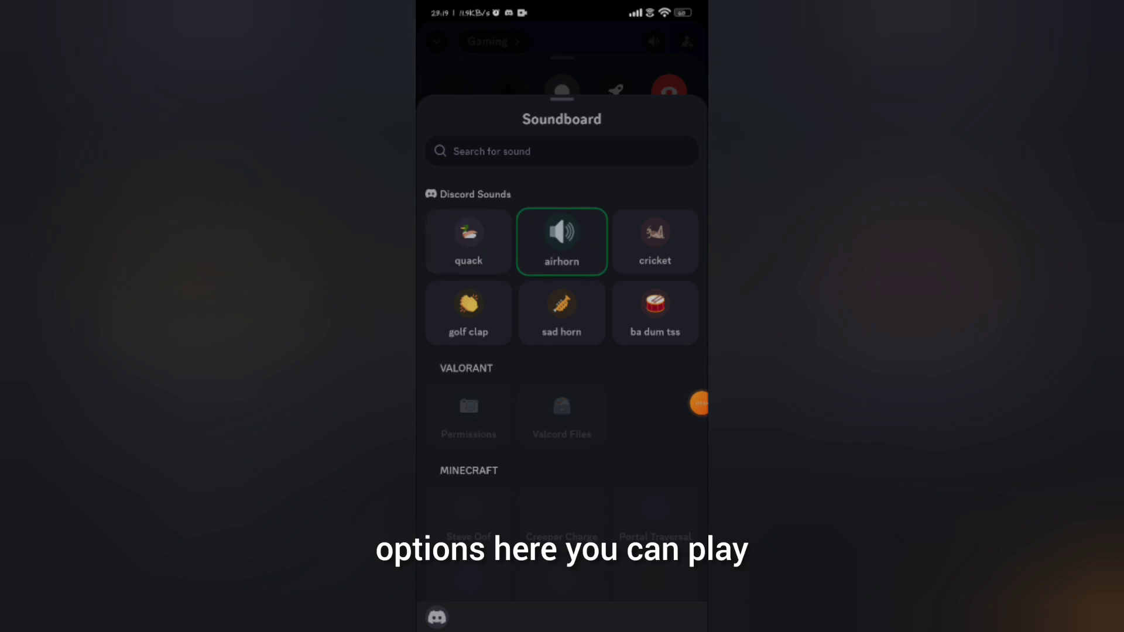
click(656, 242)
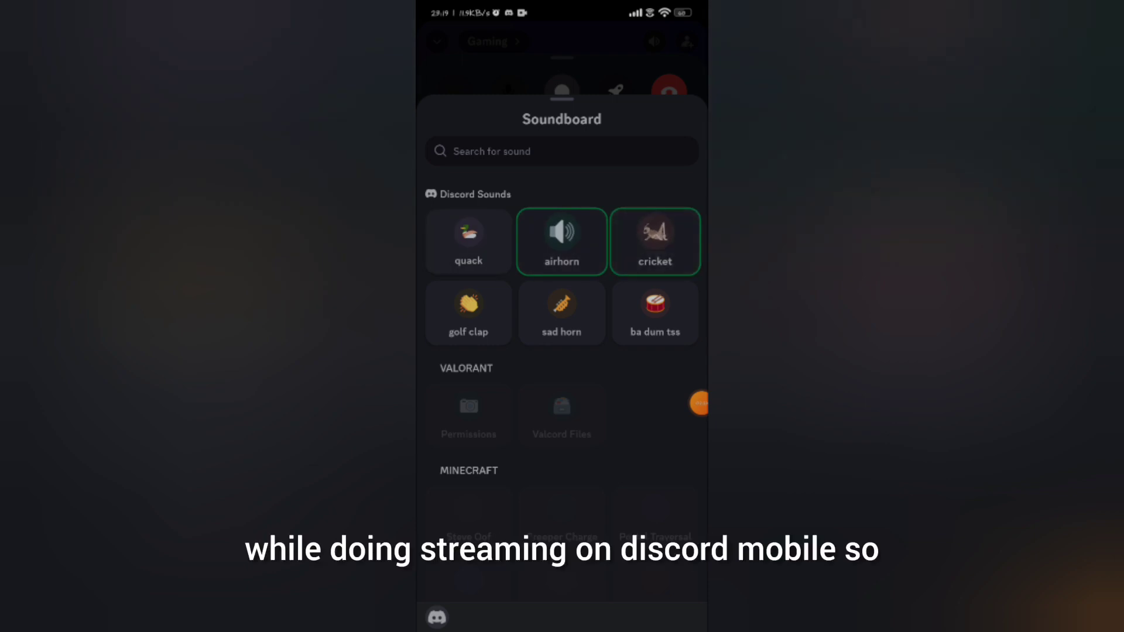
click(468, 313)
click(561, 313)
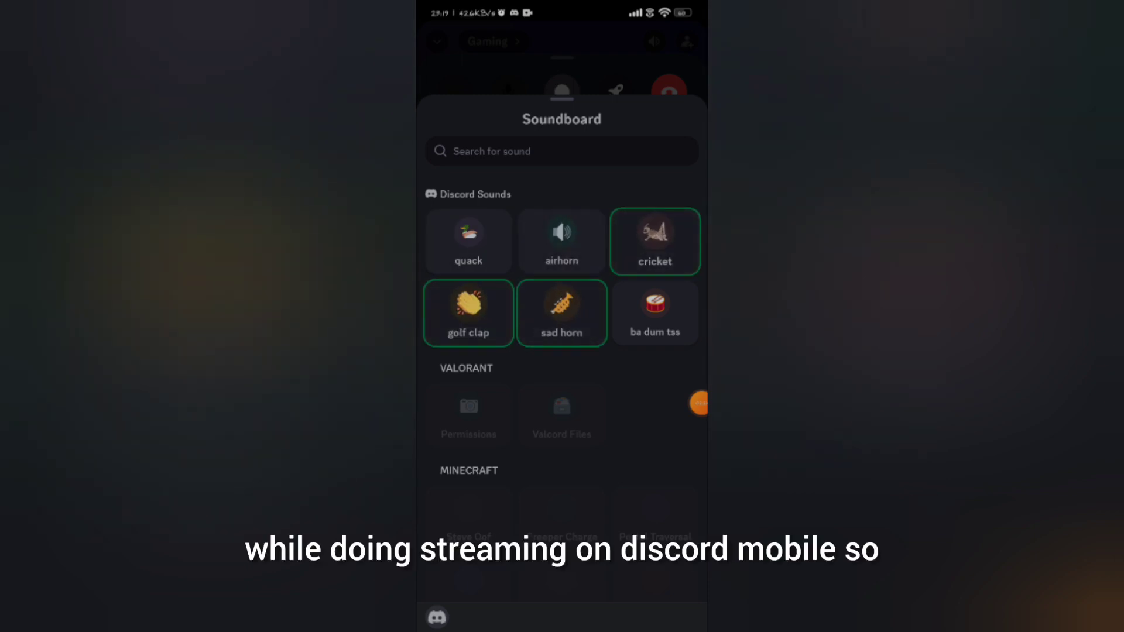
click(656, 313)
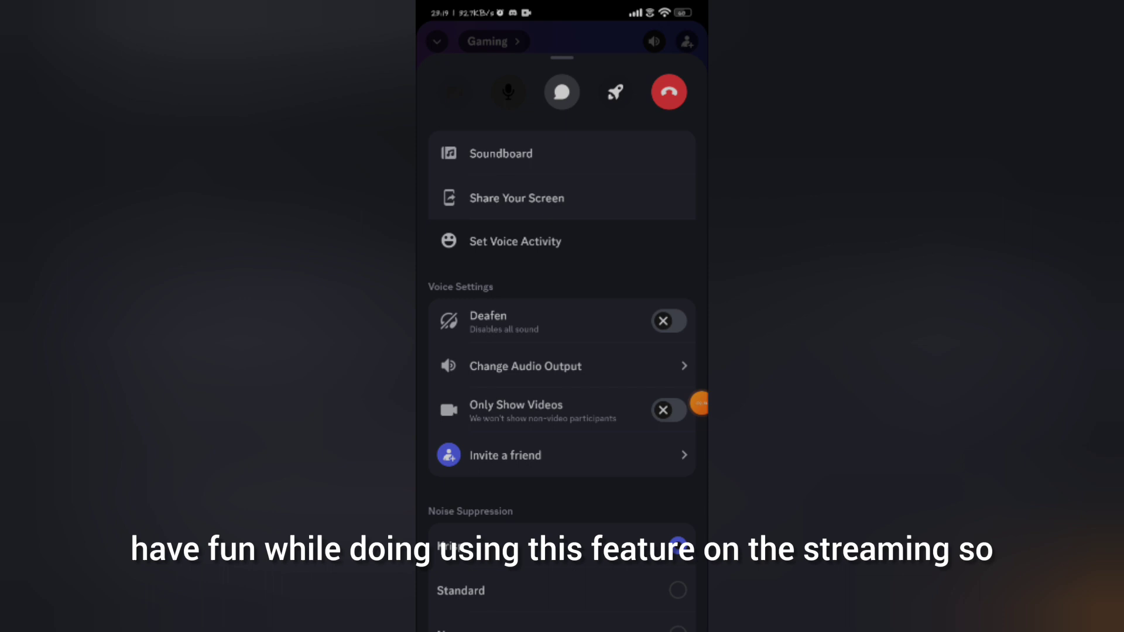
Return to the Gaming call view and open the Soundboard again.
click(562, 27)
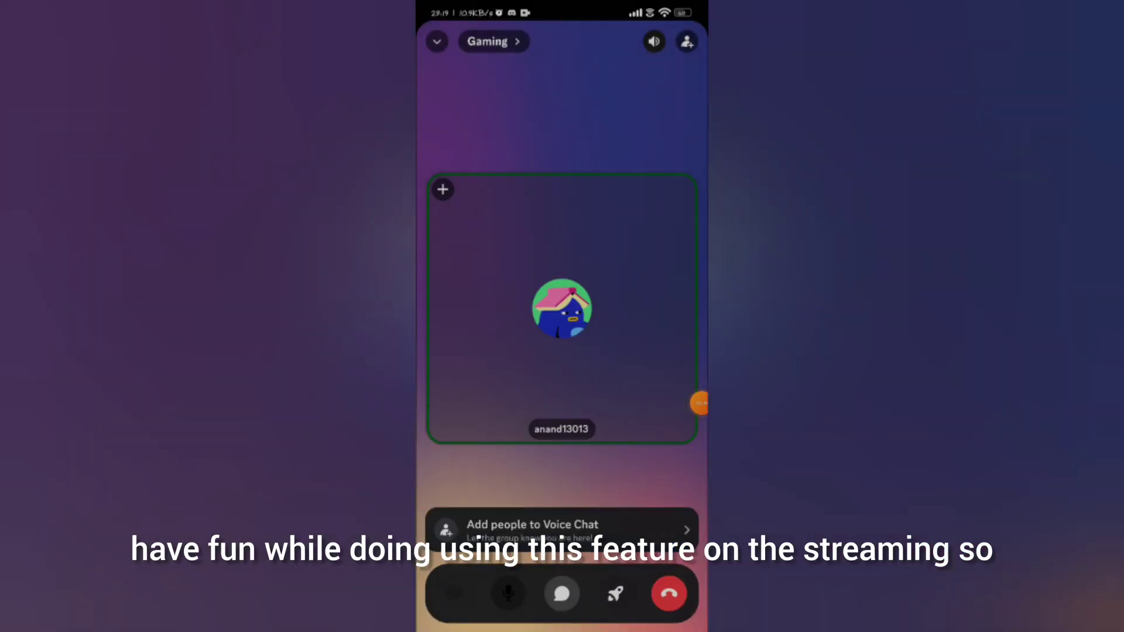
drag(562, 594, 562, 176)
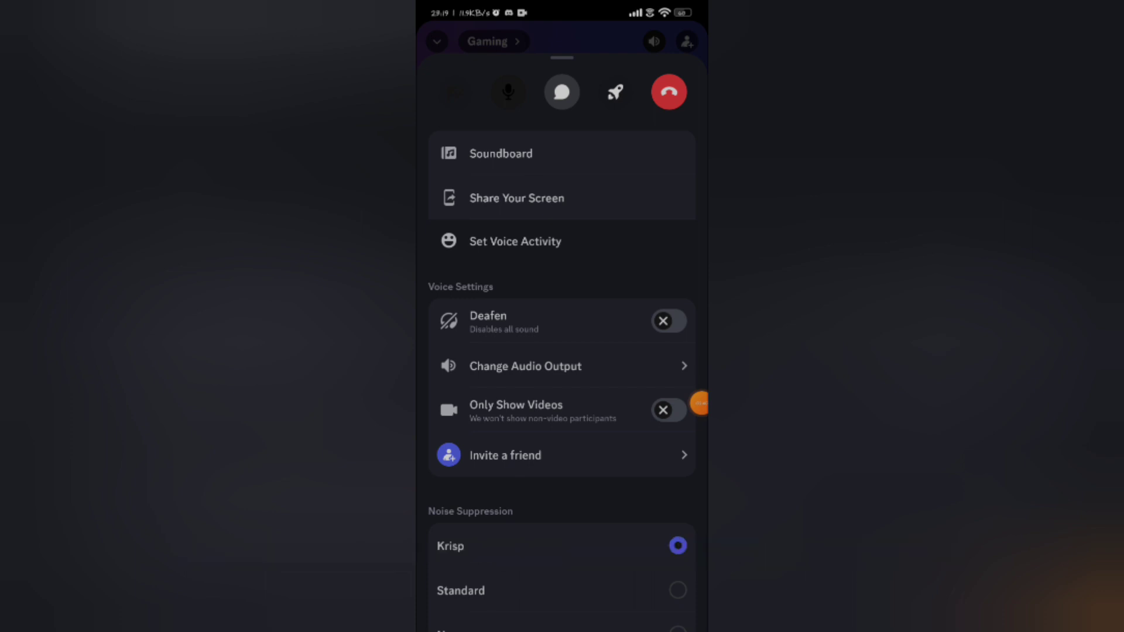
click(500, 153)
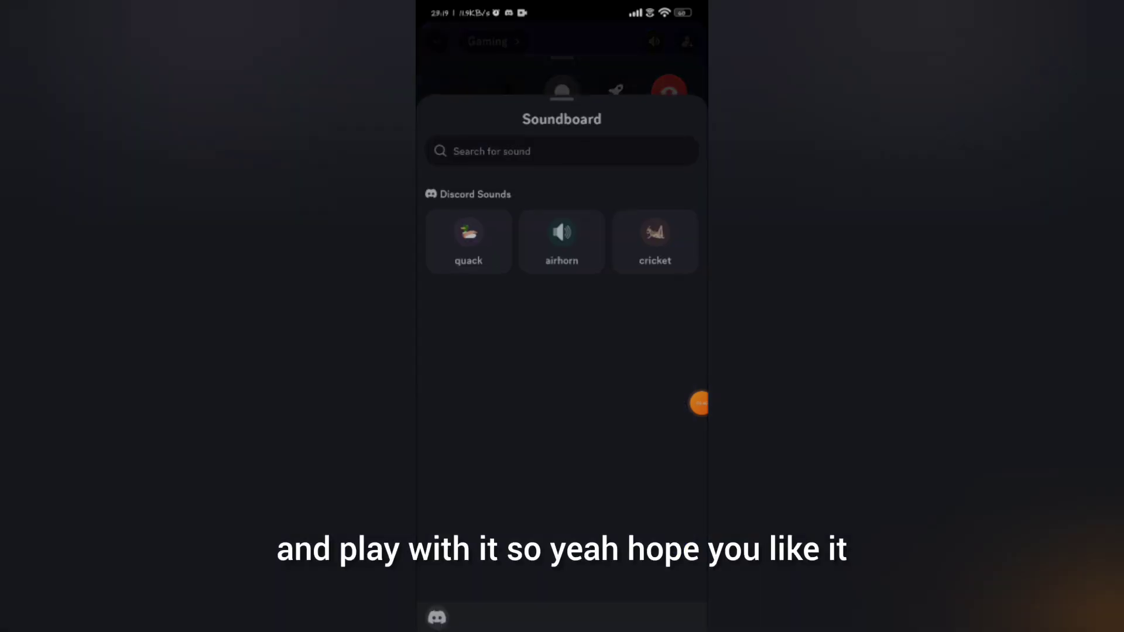
Play the quack, airhorn, cricket and golf clap sounds.
click(468, 241)
click(561, 242)
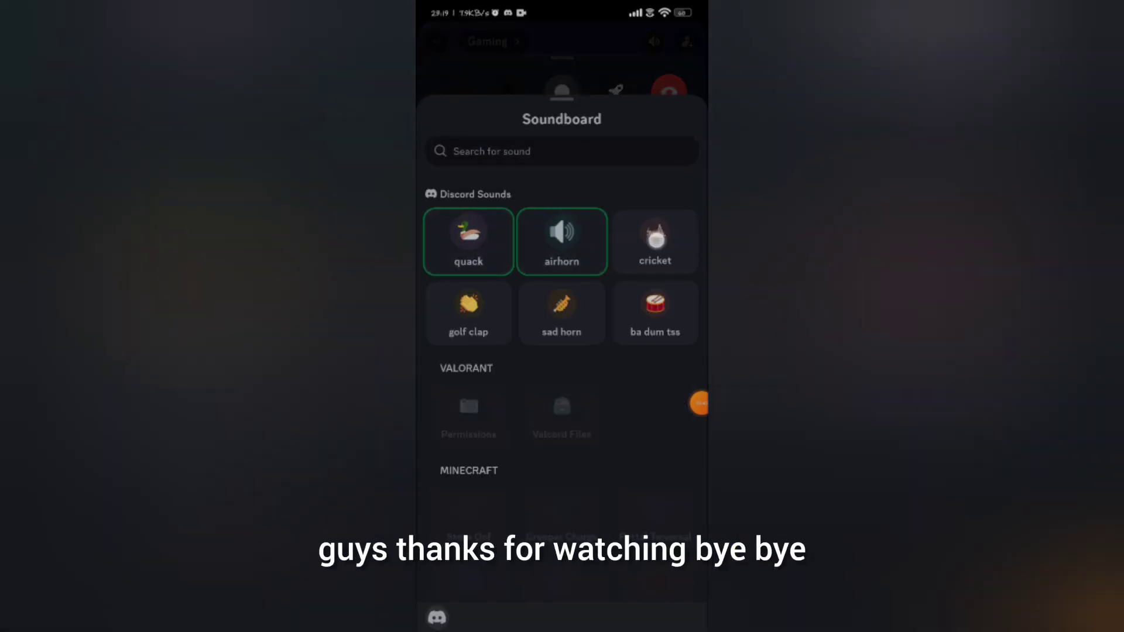
click(655, 242)
click(468, 311)
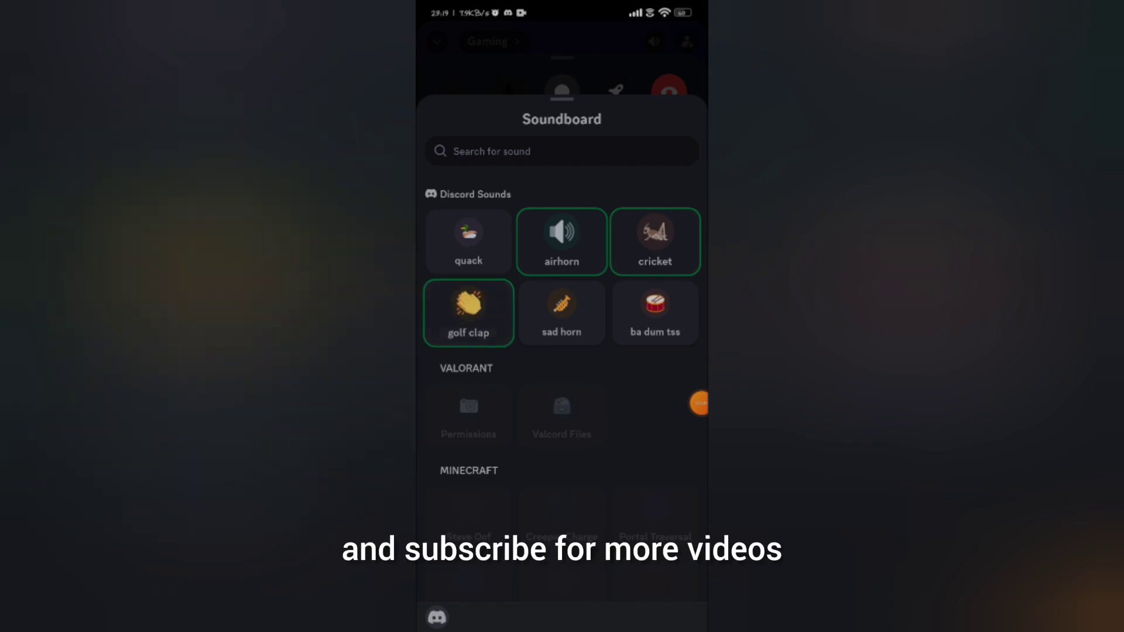